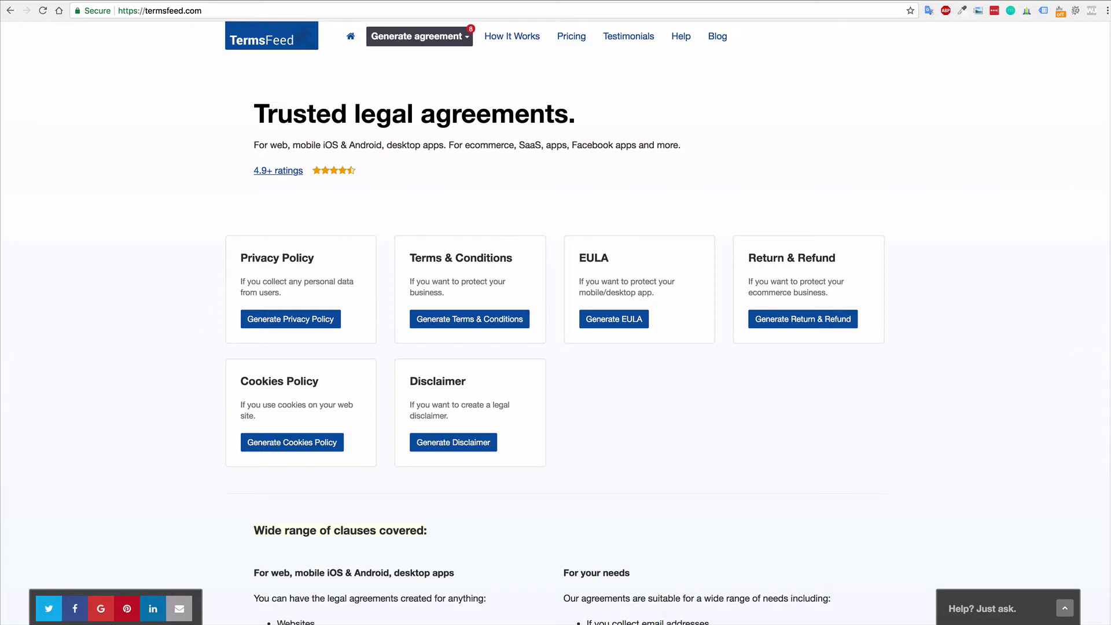
Return to the WordPress admin and show the Flo Forms All Forms list
{"action": "left_click", "coordinate": [722, 1]}
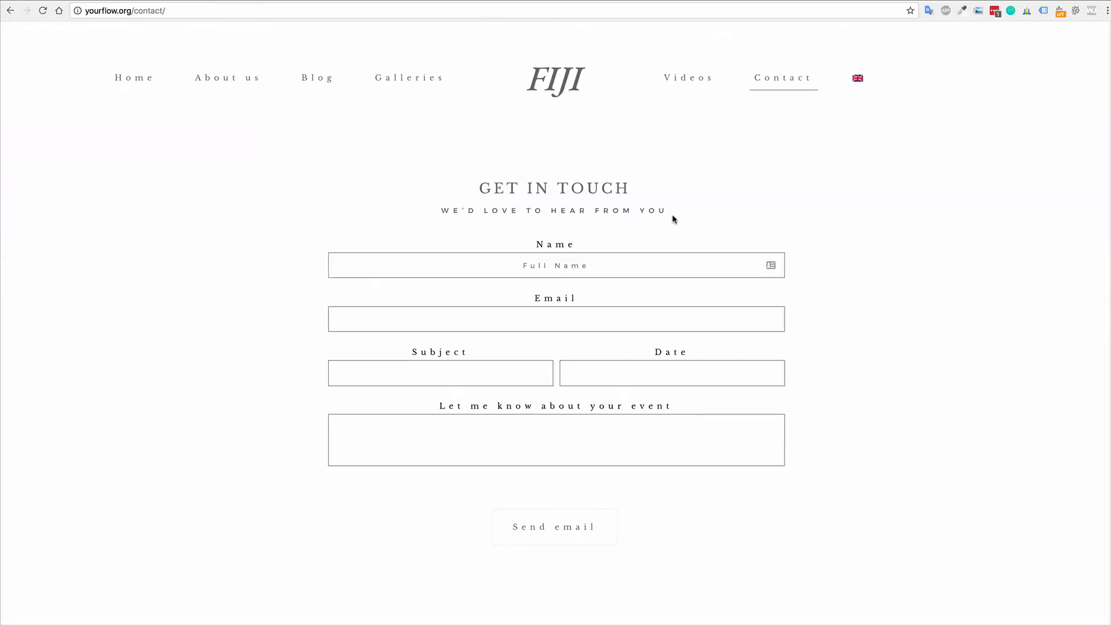
{"action": "left_click", "coordinate": [607, 1]}
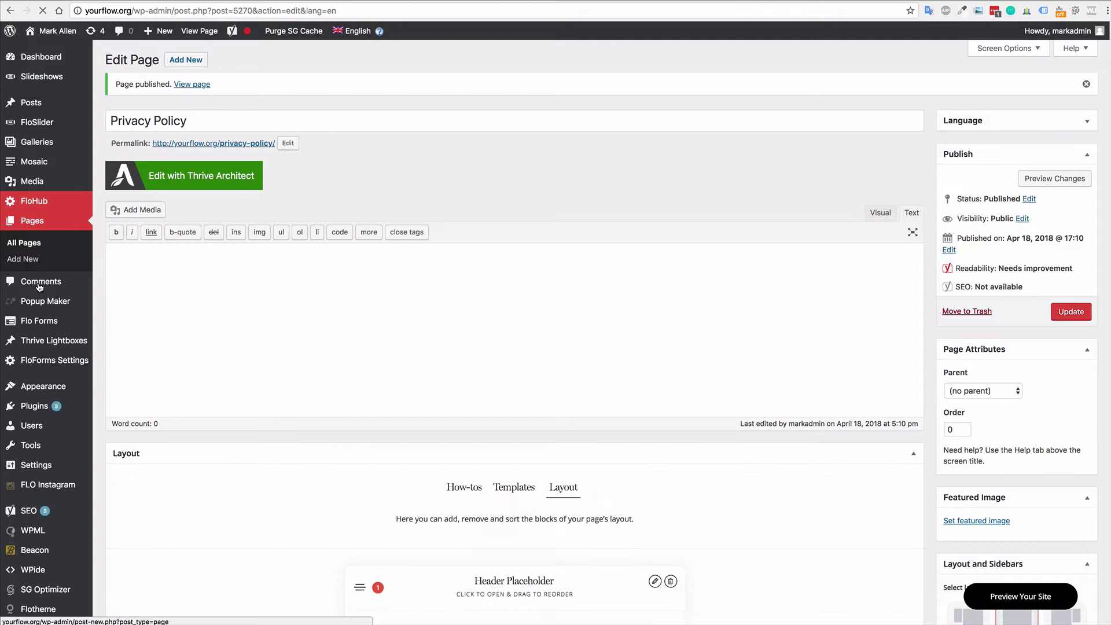
{"action": "left_click", "coordinate": [45, 320]}
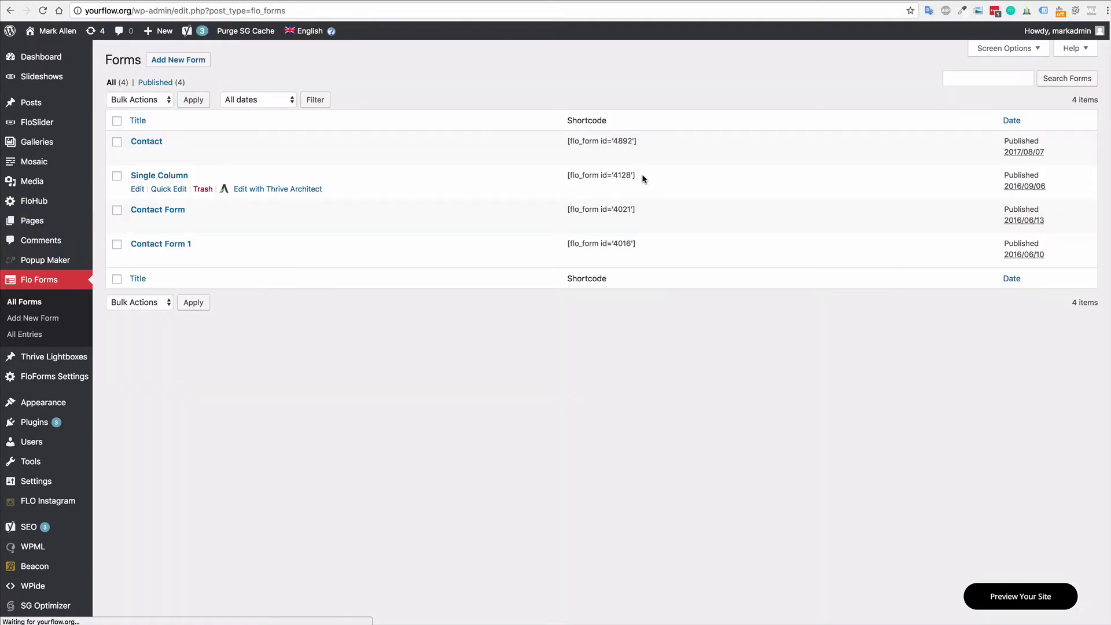
Open the Contact form in the Flo Forms editor
{"action": "left_click", "coordinate": [146, 141]}
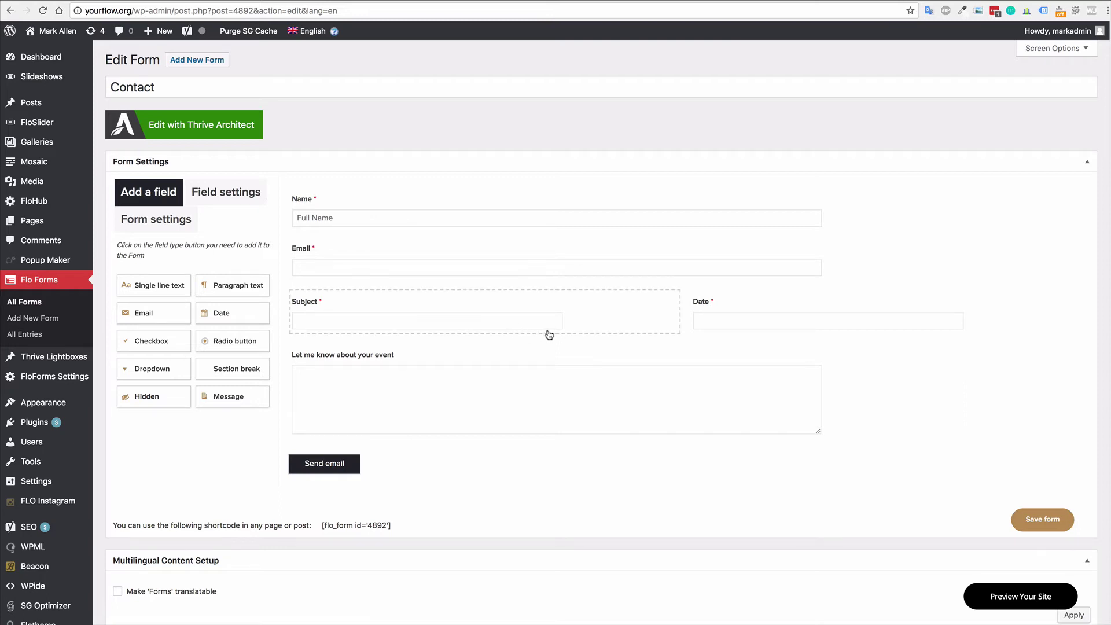
Add a Message field and replace its text with the pasted consent sentence linking to the Privacy Policy
{"action": "left_click", "coordinate": [230, 399]}
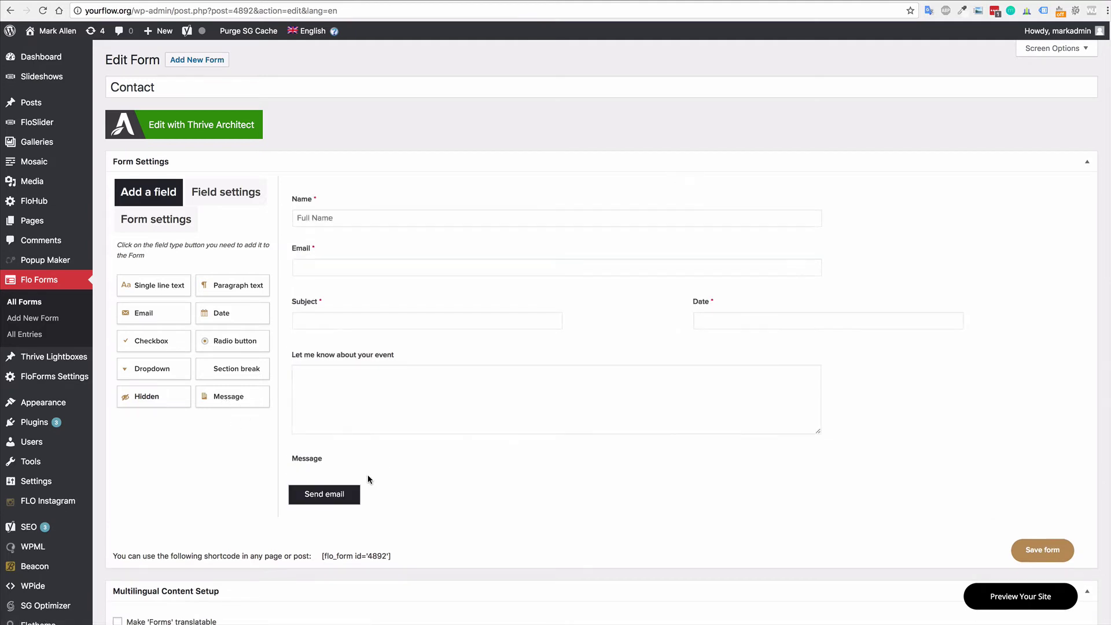
{"action": "left_click", "coordinate": [367, 466]}
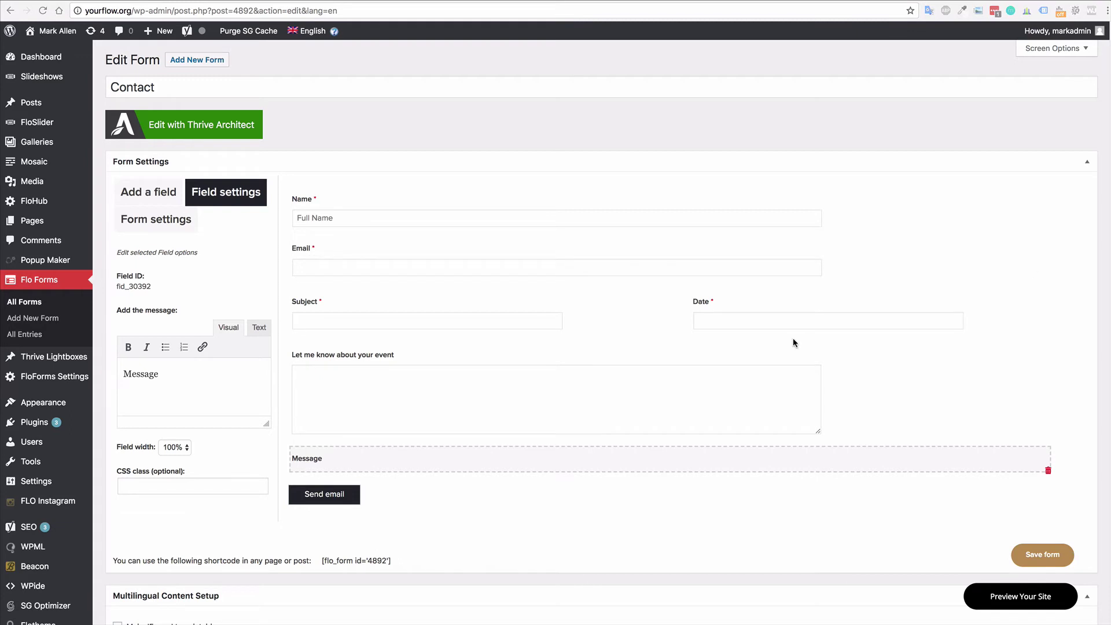
{"action": "key", "text": "ctrl+a"}
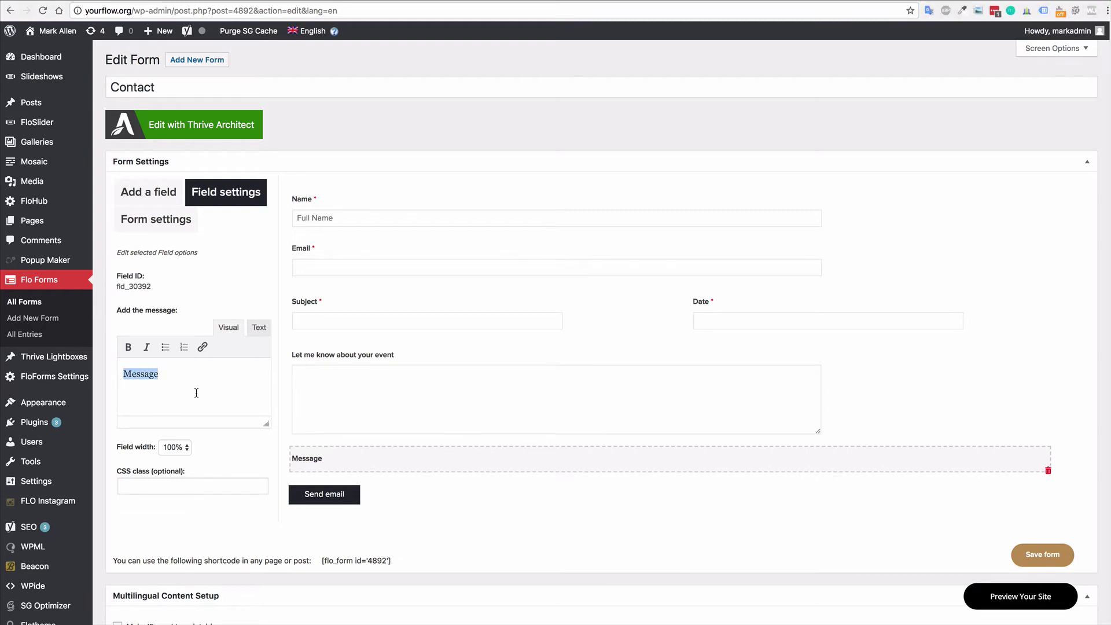
{"action": "type", "text": "You must confirm that you give consent to use collecting your information for the purposes of purchasing our products. For full details, review our Privacy Policy here."}
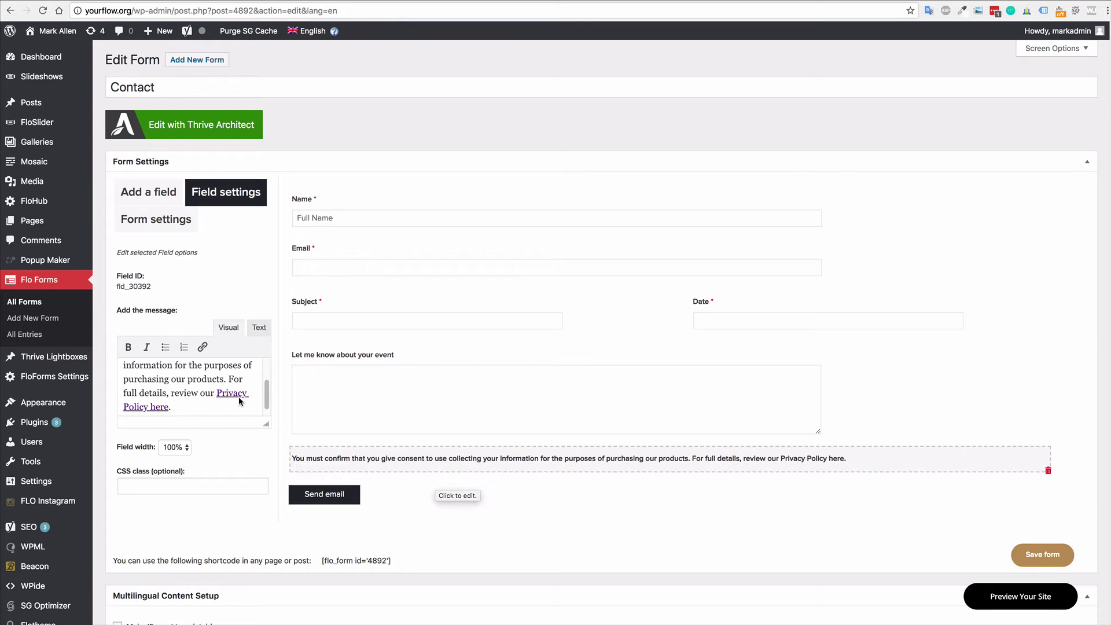
Set the 'Privacy Policy here' link to open in a new tab
{"action": "left_click", "coordinate": [162, 406]}
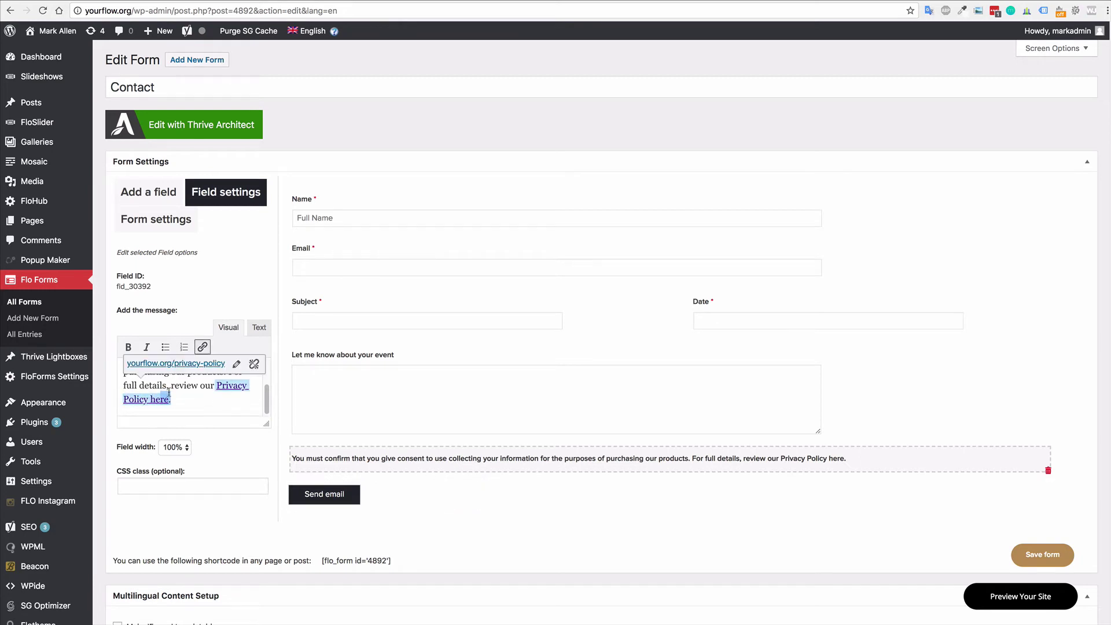
{"action": "left_click", "coordinate": [200, 347]}
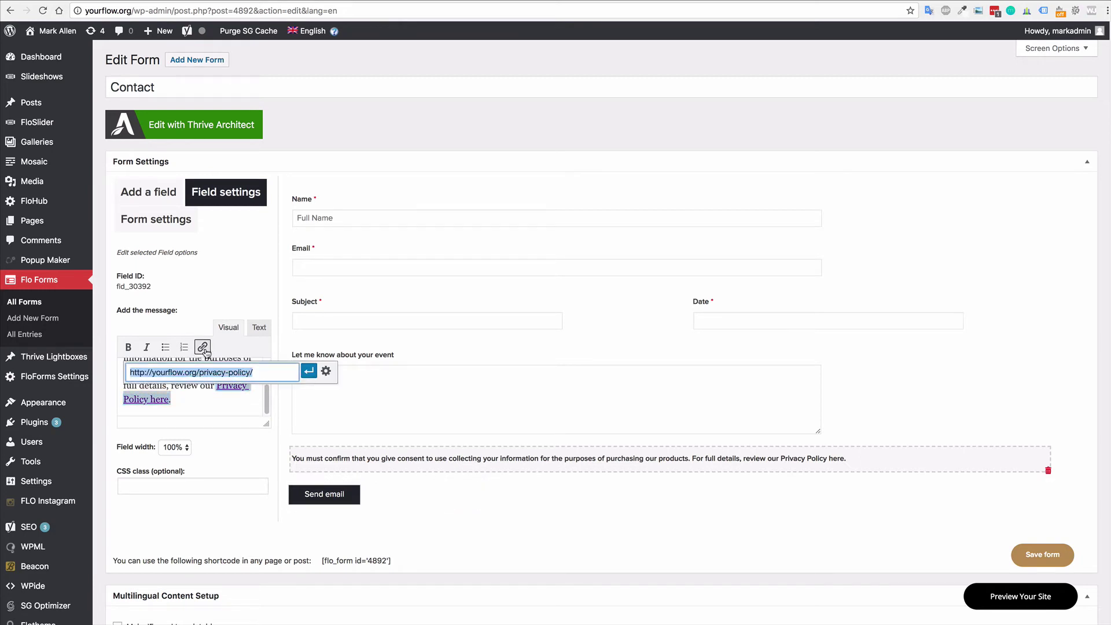
{"action": "left_click", "coordinate": [263, 374]}
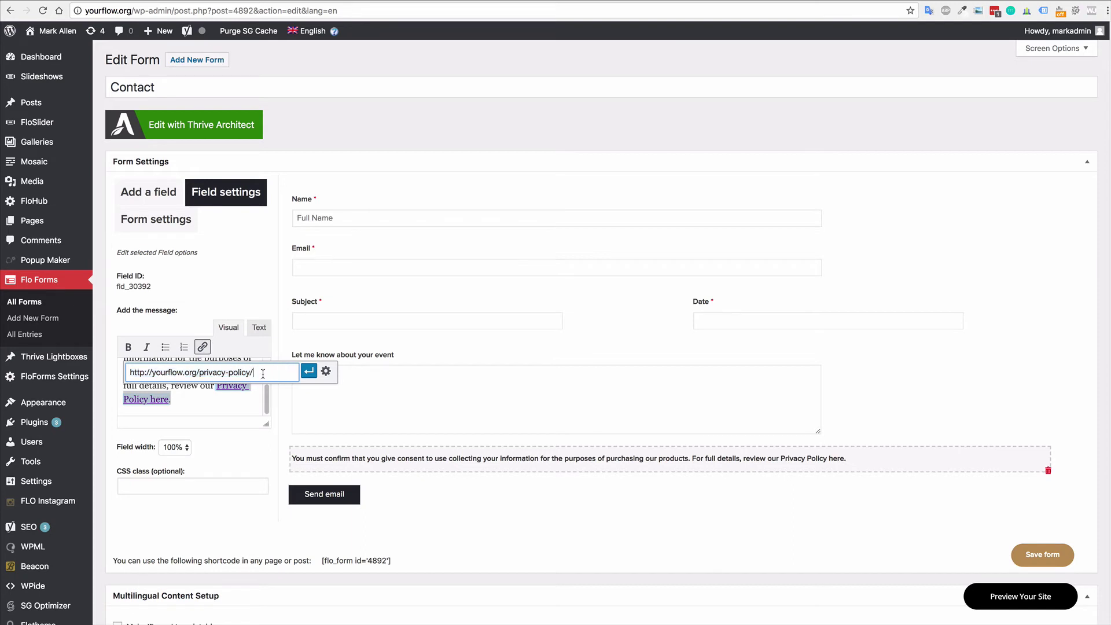
{"action": "left_click", "coordinate": [326, 371]}
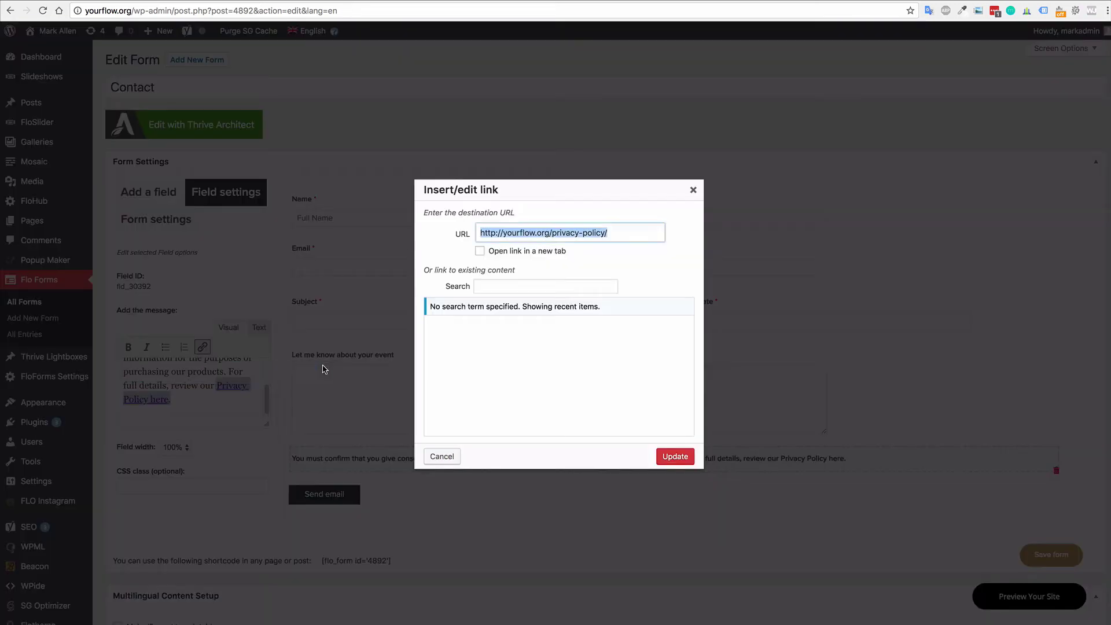
{"action": "left_click", "coordinate": [480, 253]}
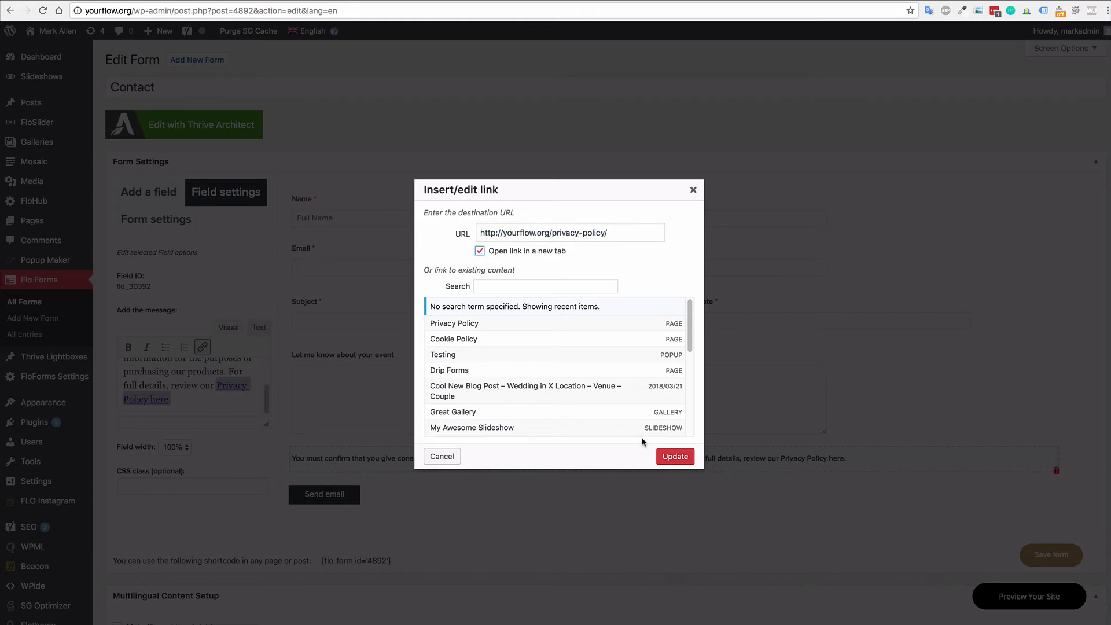
{"action": "left_click", "coordinate": [675, 456]}
{"action": "left_click_drag", "start_coordinate": [180, 399], "coordinate": [216, 387]}
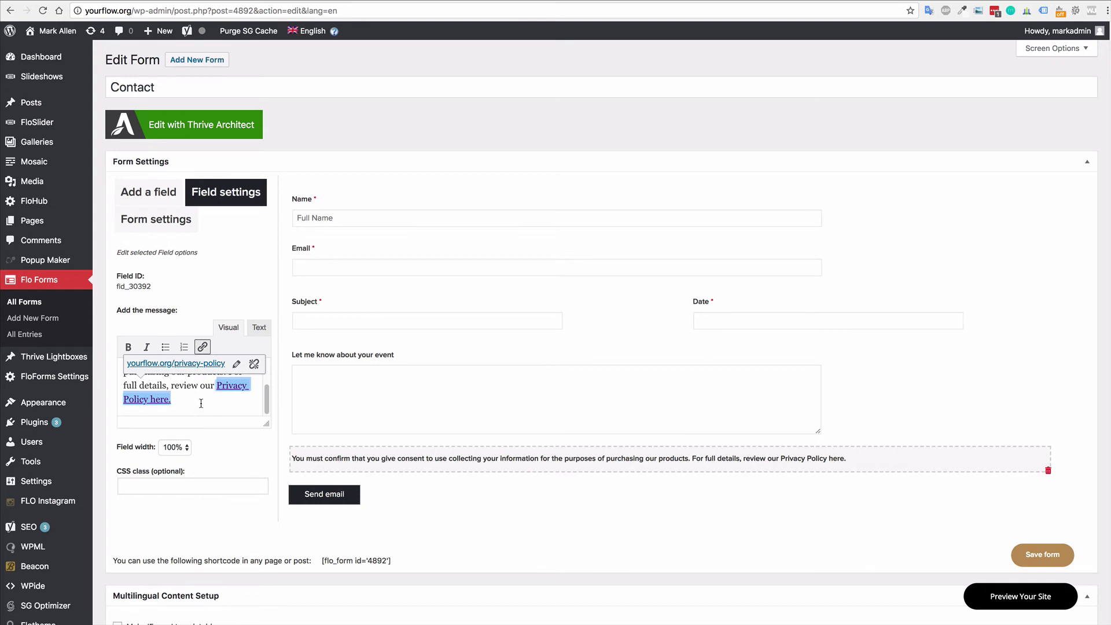
{"action": "left_click", "coordinate": [200, 404]}
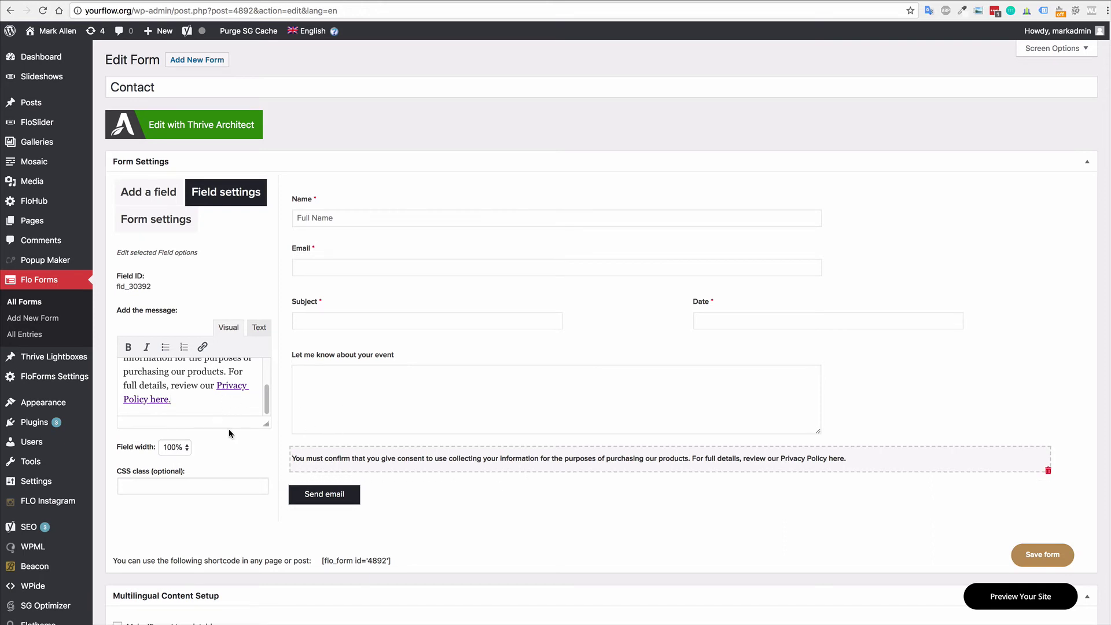
Add a required Checkbox field with no label and only the 'First choice' option
{"action": "left_click", "coordinate": [150, 194]}
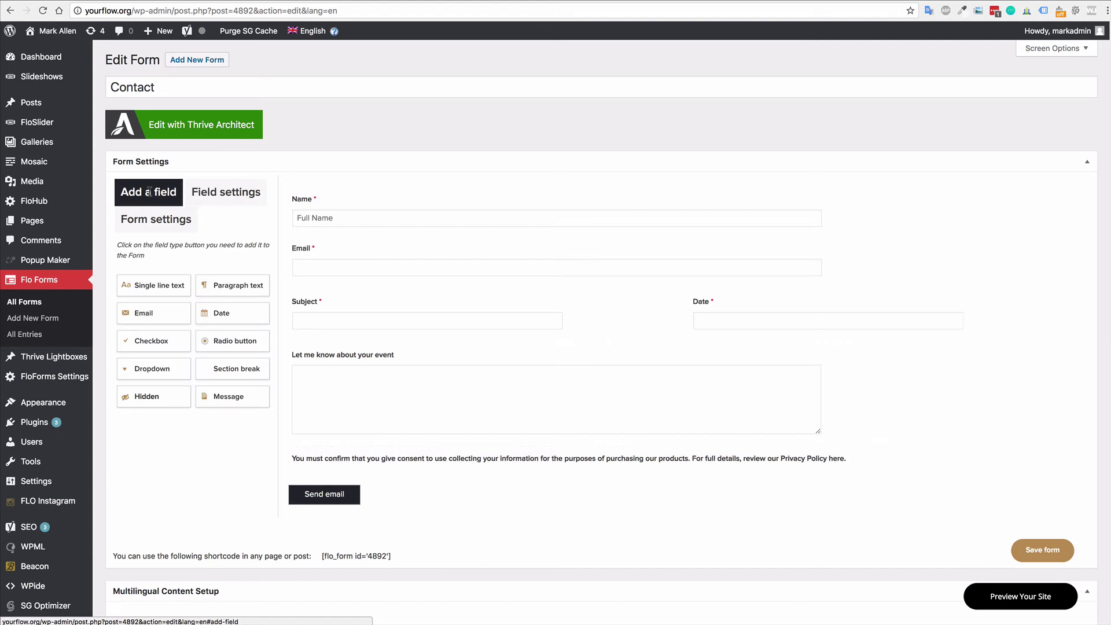
{"action": "left_click", "coordinate": [149, 345]}
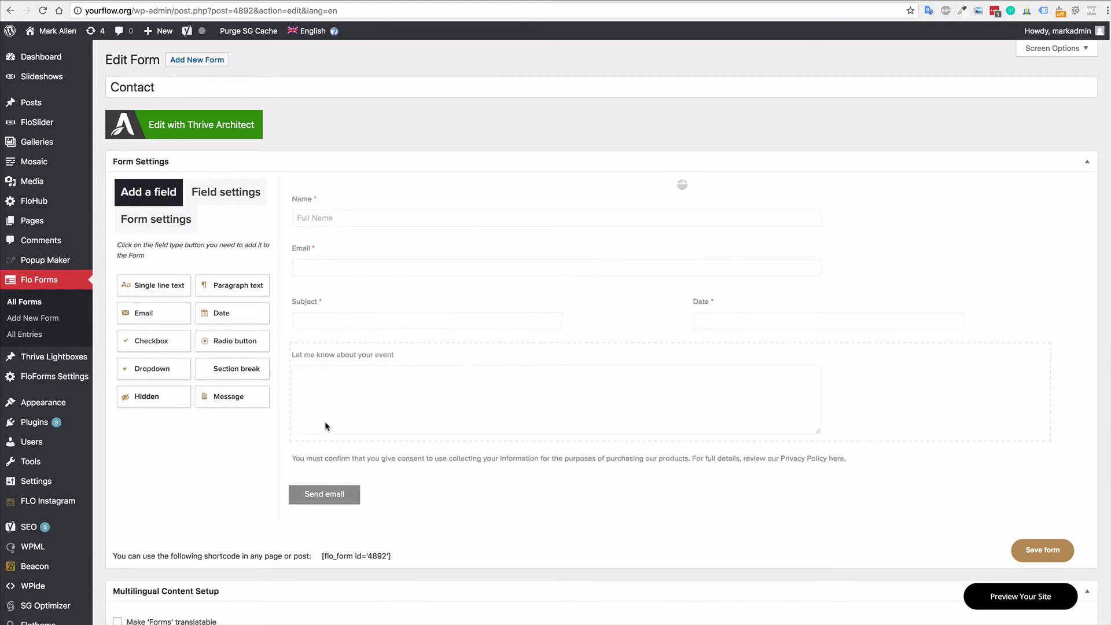
{"action": "left_click", "coordinate": [328, 490]}
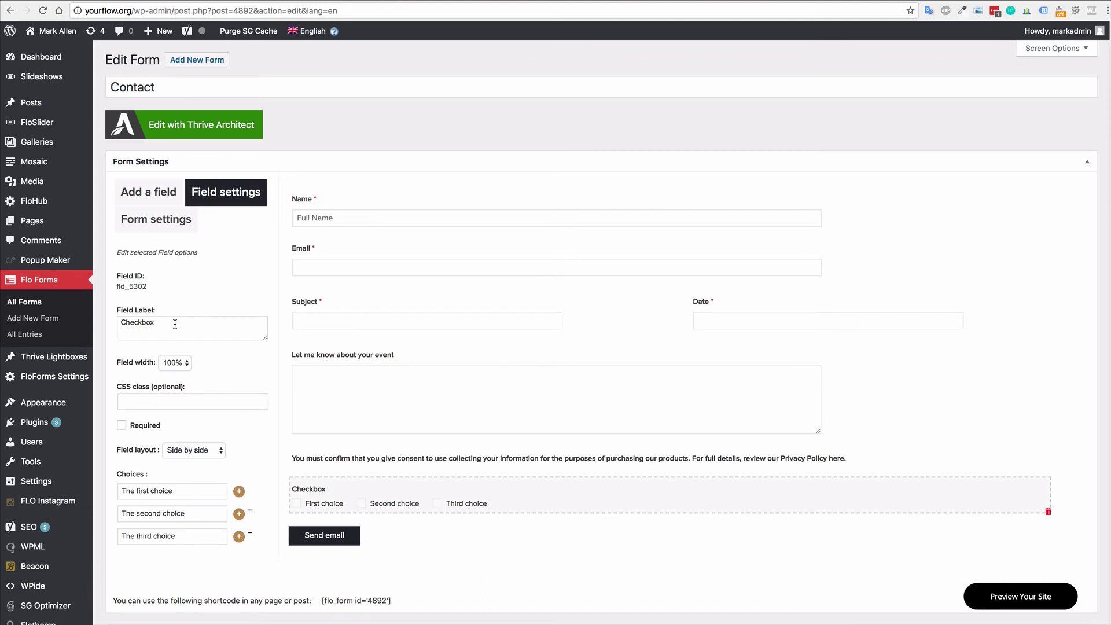
{"action": "left_click_drag", "start_coordinate": [174, 324], "coordinate": [110, 323]}
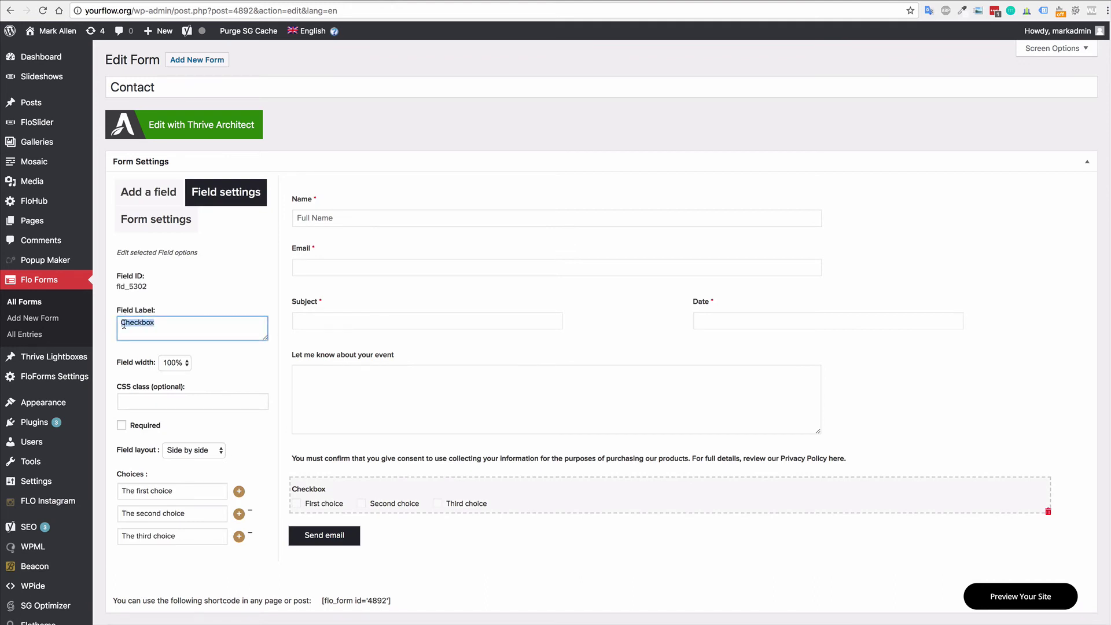
{"action": "key", "text": "BackSpace"}
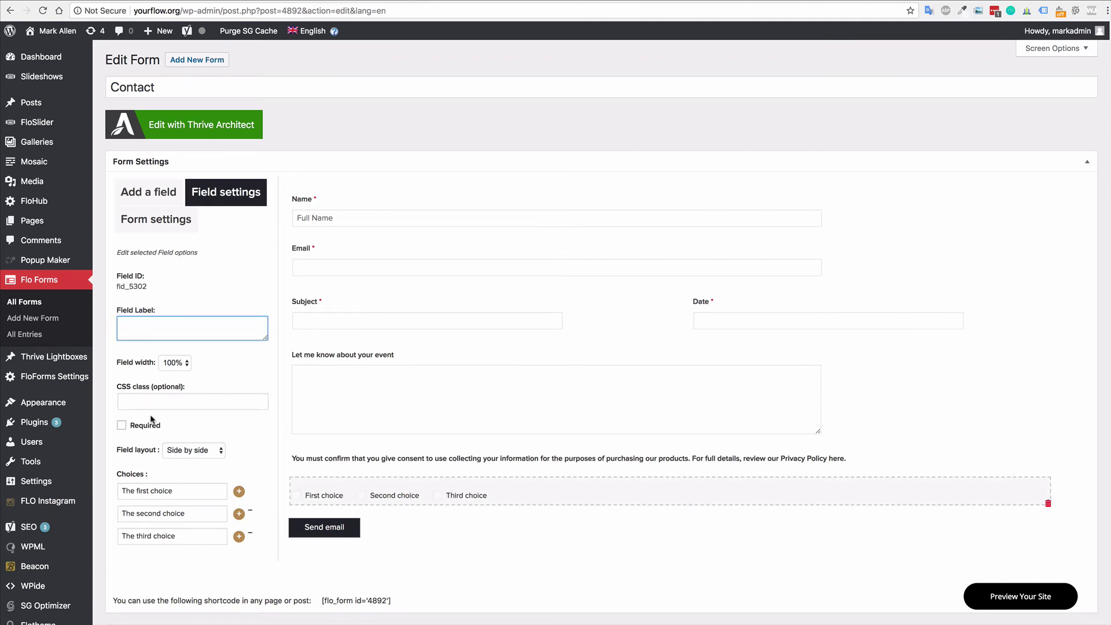
{"action": "left_click", "coordinate": [252, 515]}
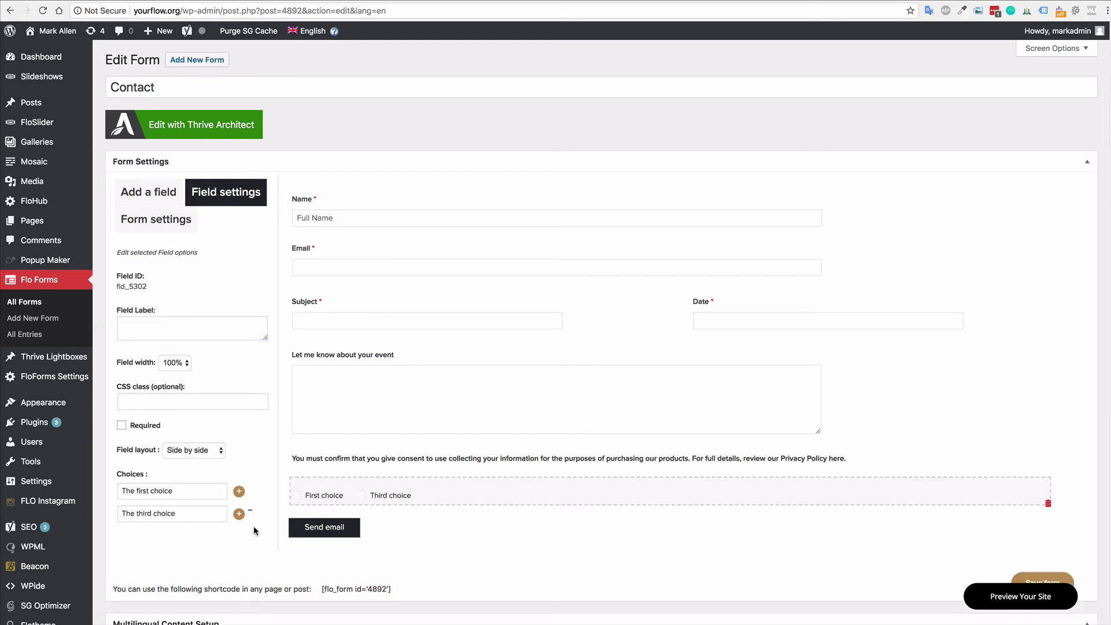
{"action": "left_click", "coordinate": [250, 512]}
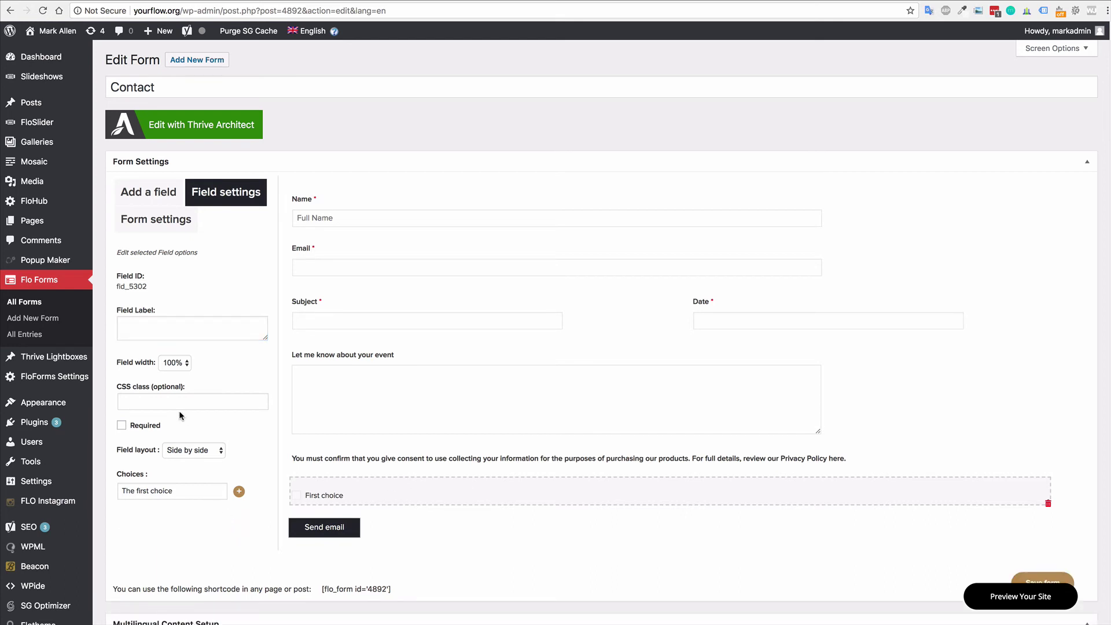
{"action": "left_click", "coordinate": [122, 426]}
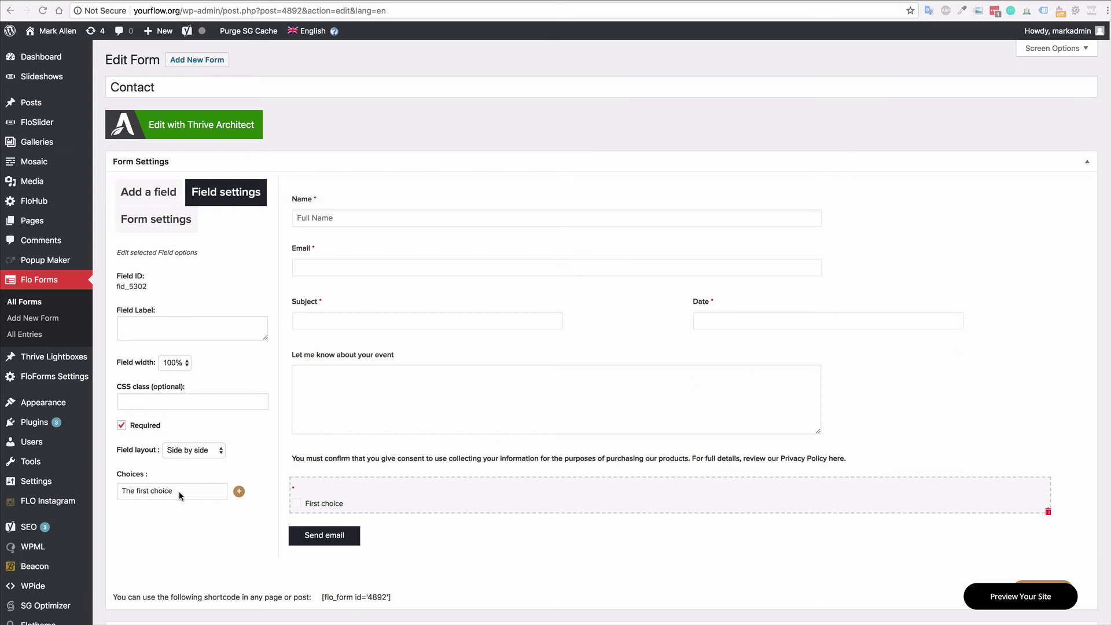
Replace 'First choice' with the privacy-policy consent confirmation sentence
{"action": "left_click_drag", "start_coordinate": [179, 491], "coordinate": [108, 492]}
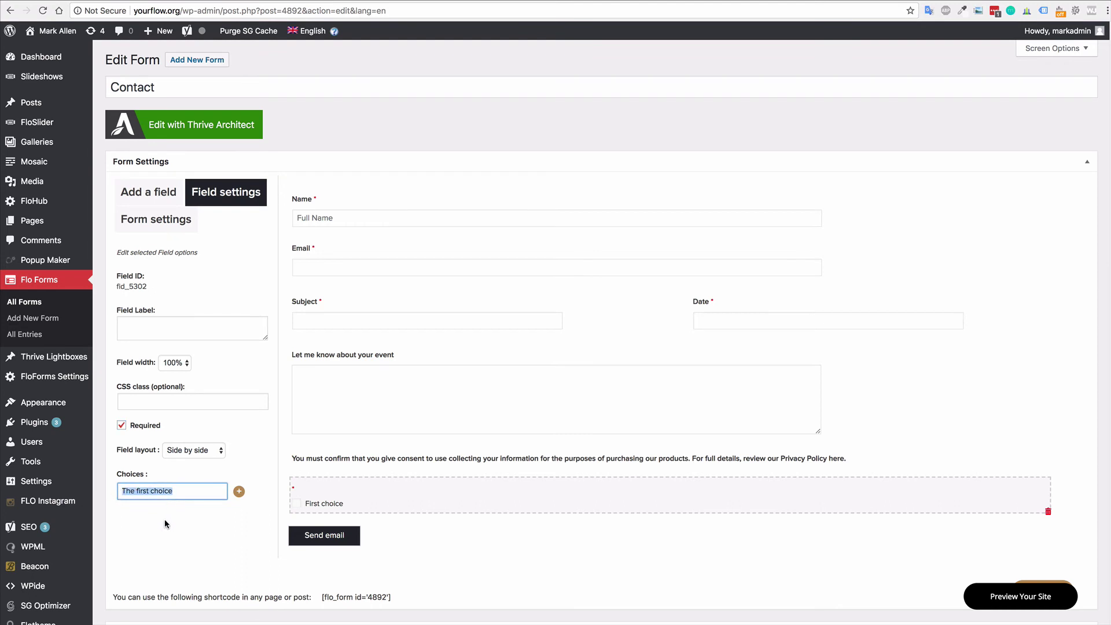
{"action": "type", "text": "I confirm that I understand the privacy policy and consent to the collection of my information."}
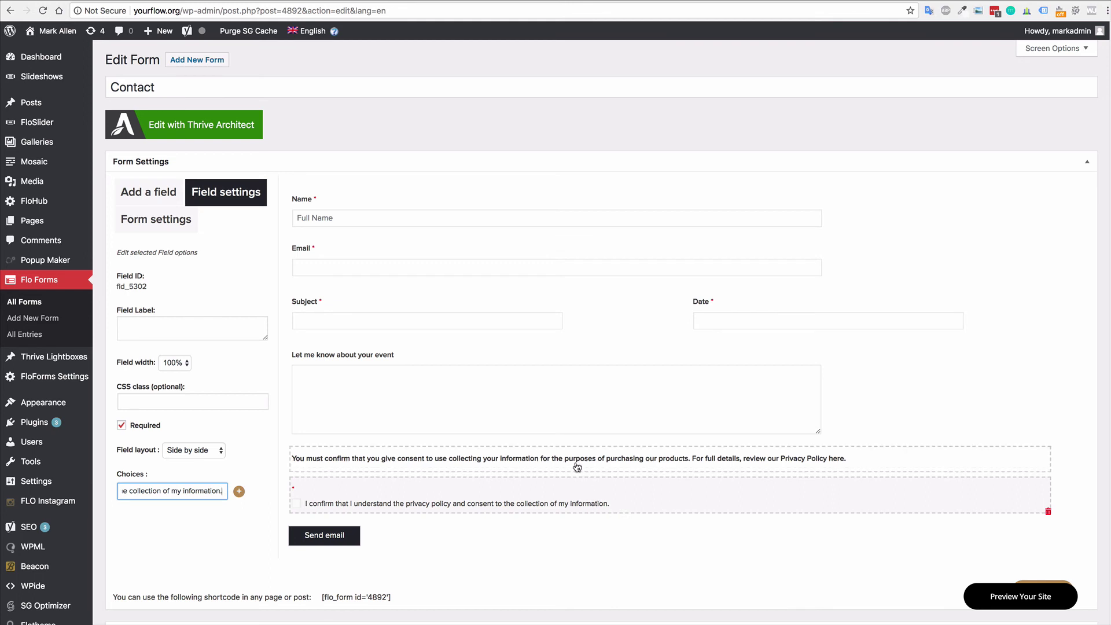
{"action": "scroll", "coordinate": [580, 470], "scroll_direction": "down", "scroll_amount": 1}
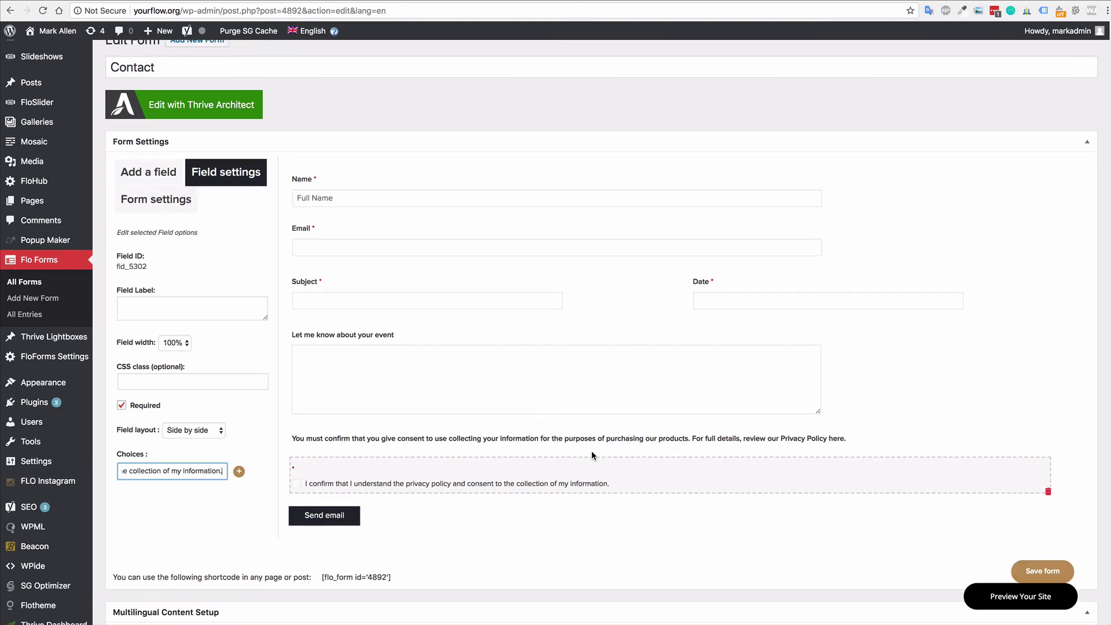
{"action": "scroll", "coordinate": [591, 451], "scroll_direction": "down", "scroll_amount": 1}
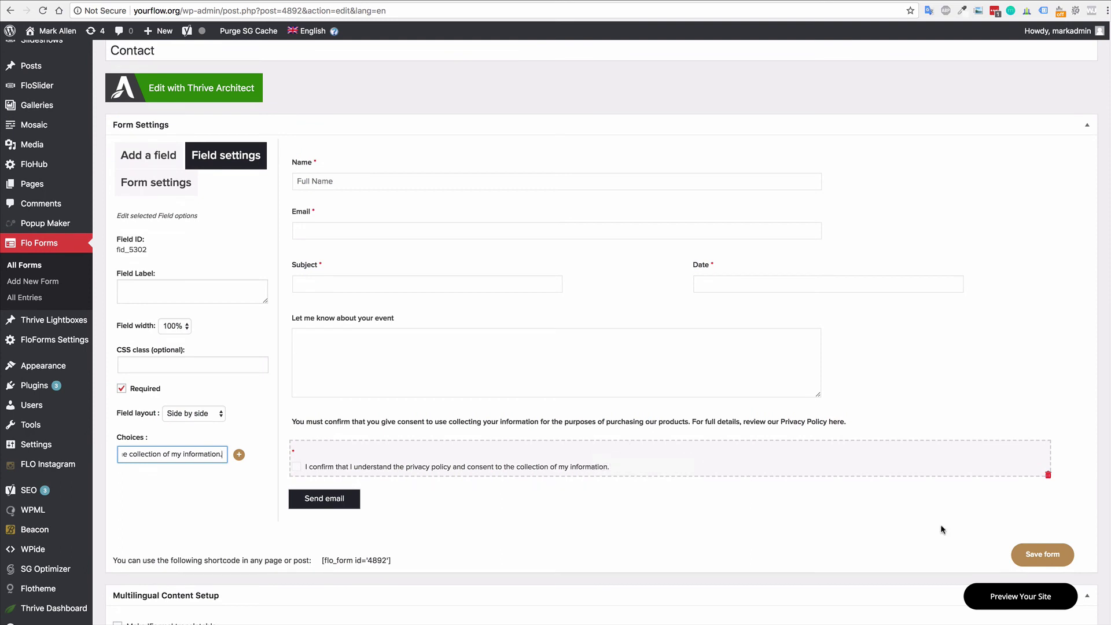
Save the form, then reload the live contact page to verify the consent message and checkbox
{"action": "left_click", "coordinate": [1044, 556]}
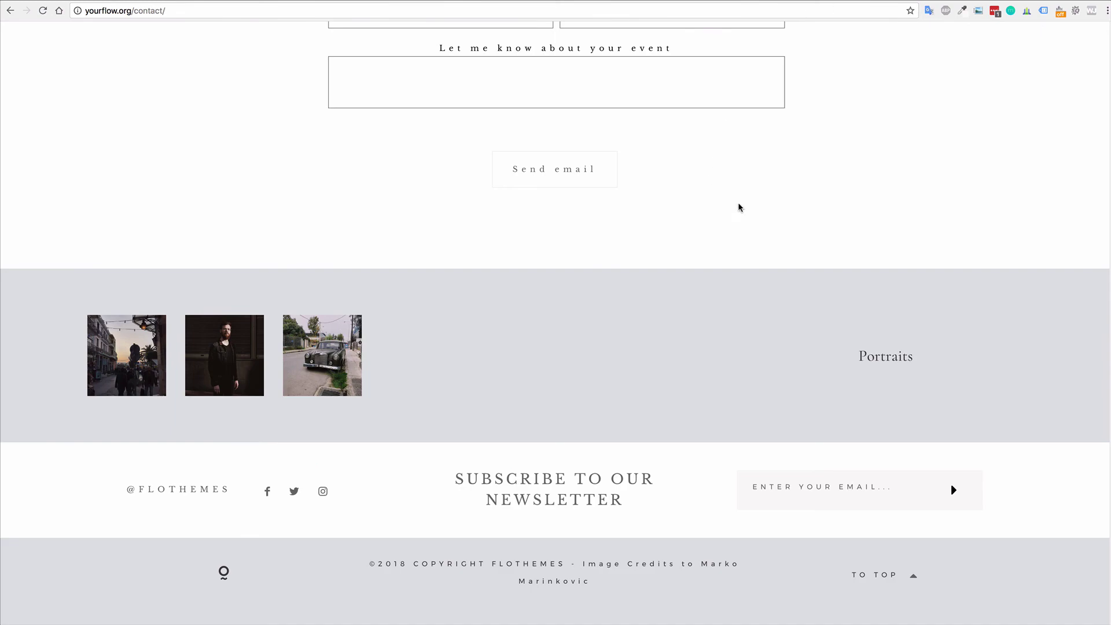
{"action": "key", "text": "super+r"}
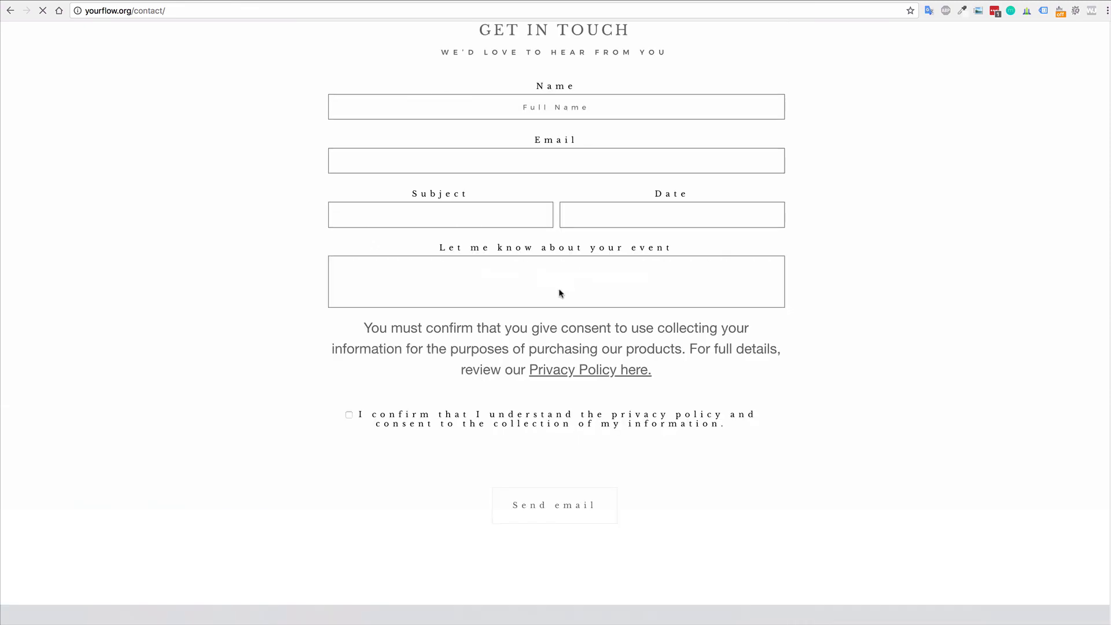
{"action": "left_click_drag", "start_coordinate": [392, 334], "coordinate": [673, 342]}
{"action": "left_click", "coordinate": [674, 342]}
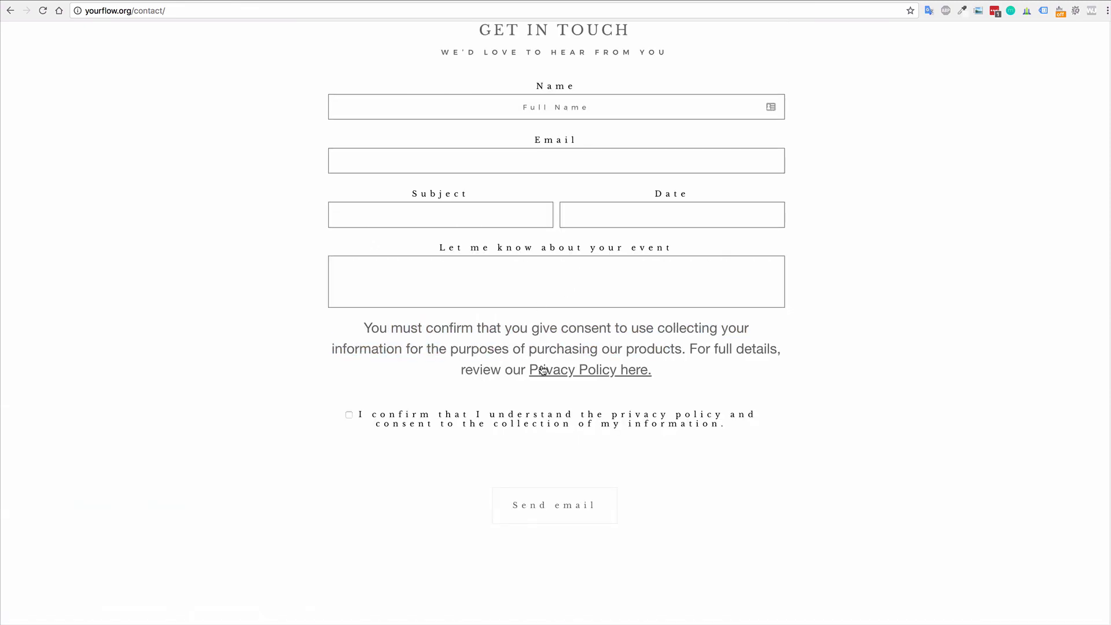